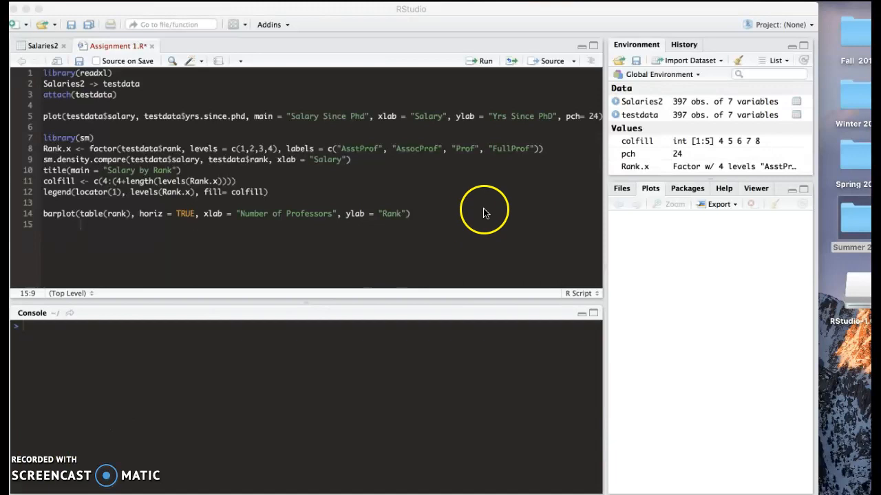
- Start a text/CSV dataset import, then cancel it
left_click(719, 61)
left_click(718, 61)
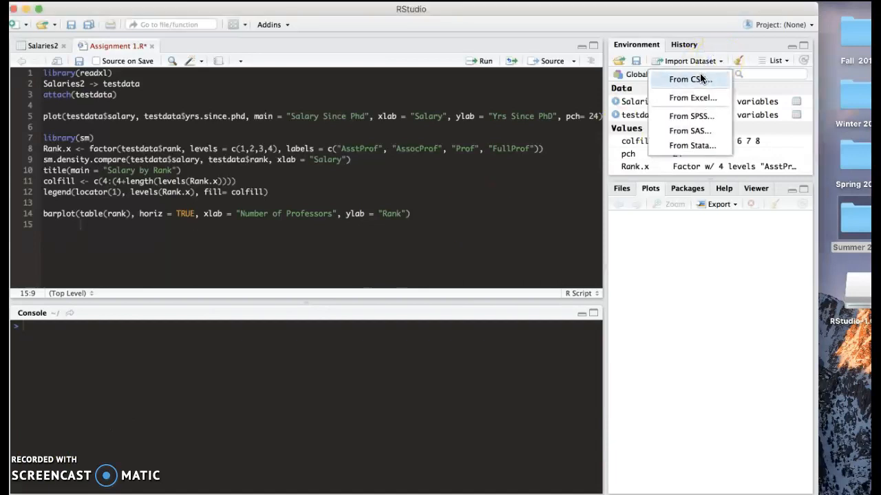
left_click(701, 79)
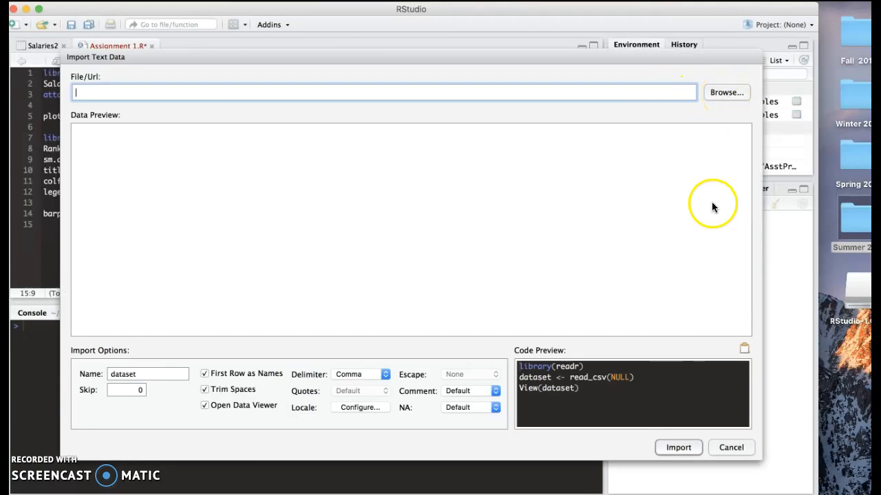
left_click(730, 448)
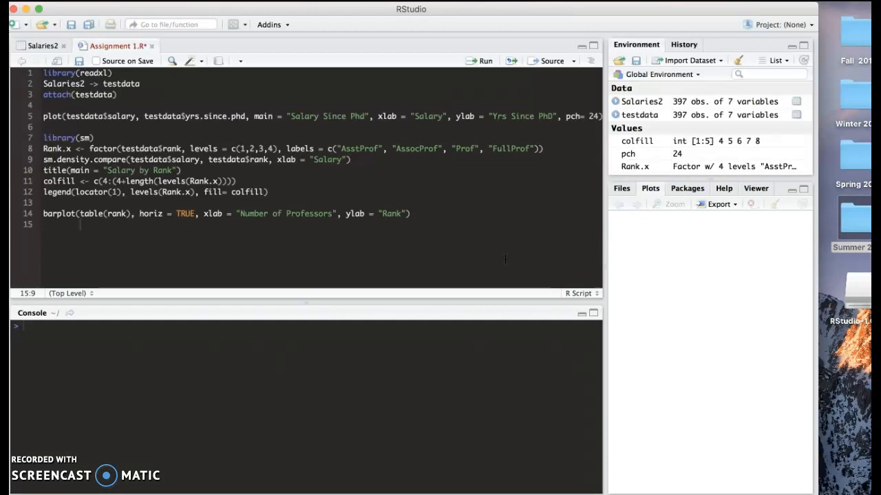
left_click(492, 252)
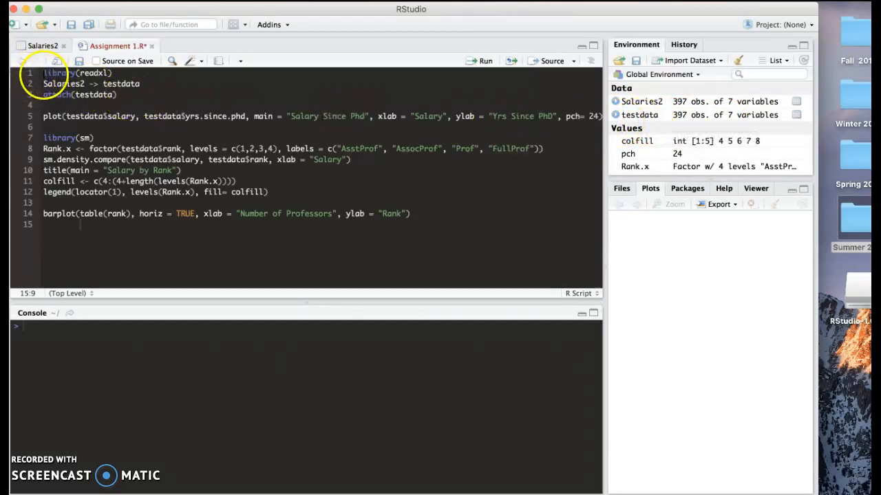
- Run script lines 1–3 to load readxl and attach testdata
left_click(120, 83)
left_click_drag(120, 83, 118, 95)
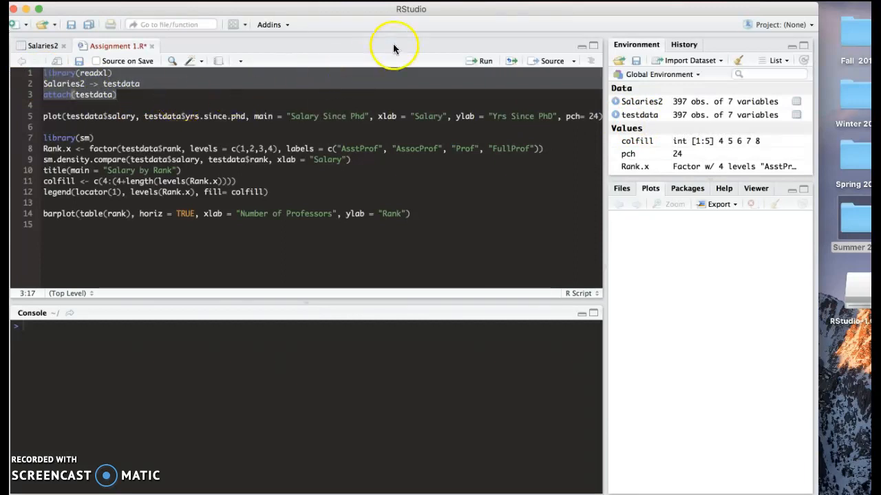
left_click(482, 62)
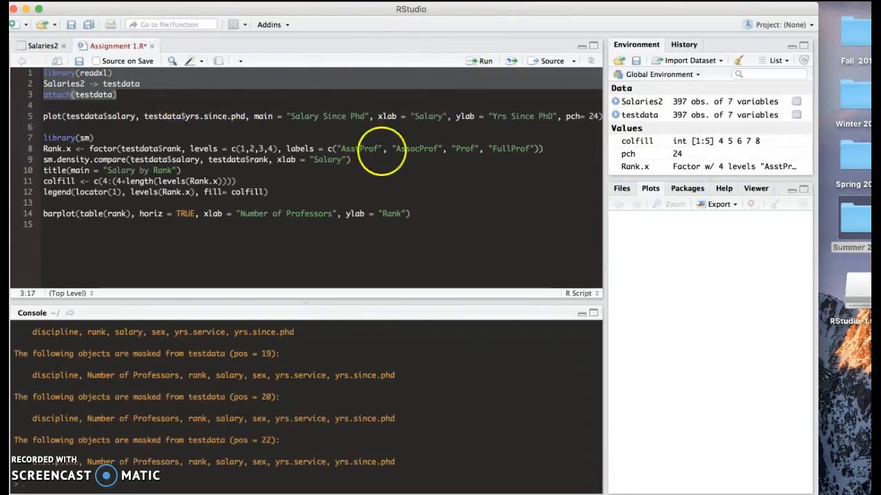
scroll(172, 389, "up", 1)
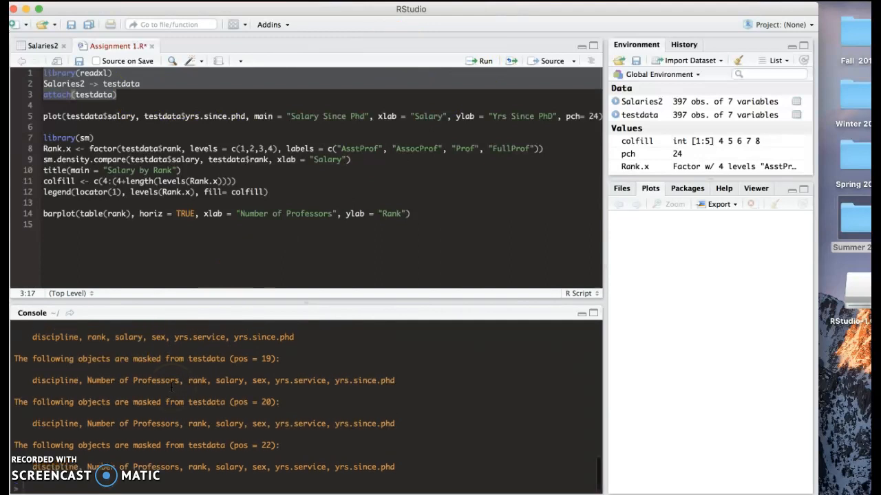
left_click(44, 115)
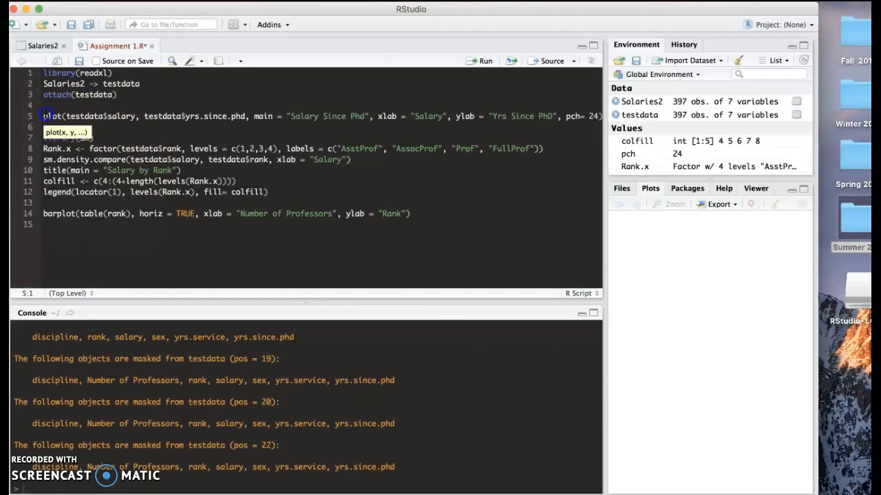
- Run line 5 to plot Salary against Yrs Since PhD as triangles, titled 'Salary Since Phd'
left_click(203, 109)
left_click_drag(203, 110, 214, 130)
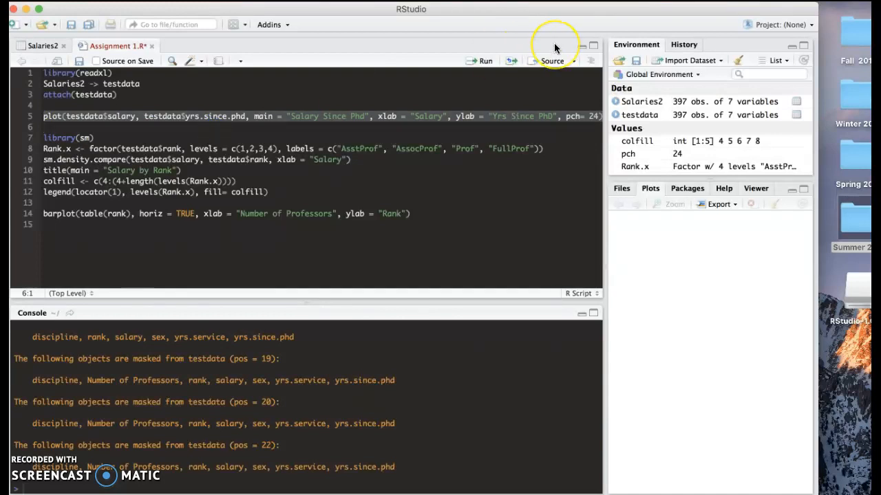
left_click(491, 69)
left_click_drag(607, 303, 300, 302)
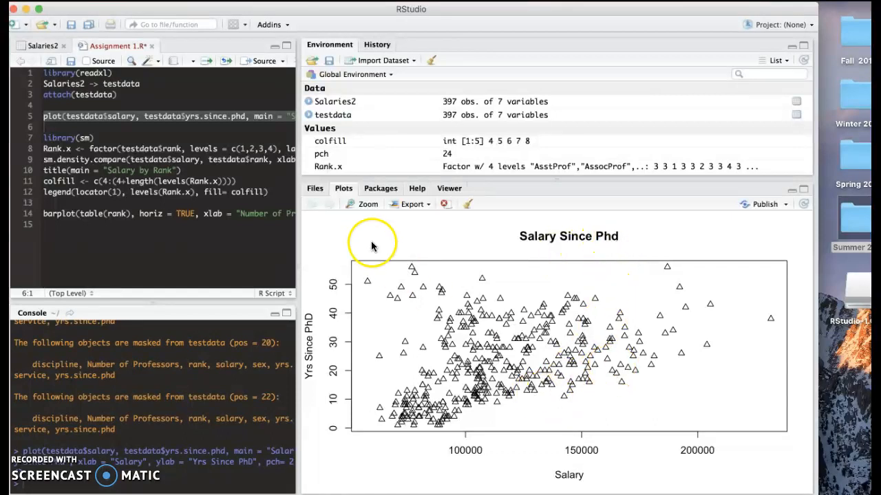
left_click_drag(298, 253, 624, 228)
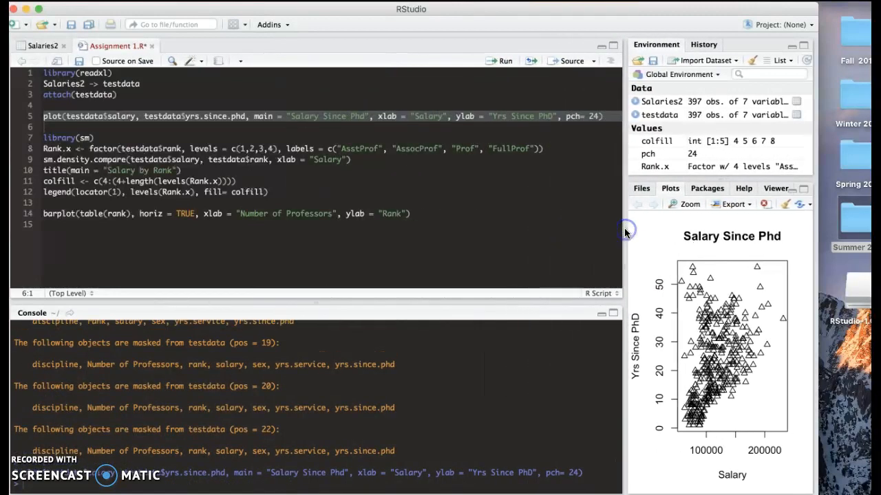
left_click(81, 136)
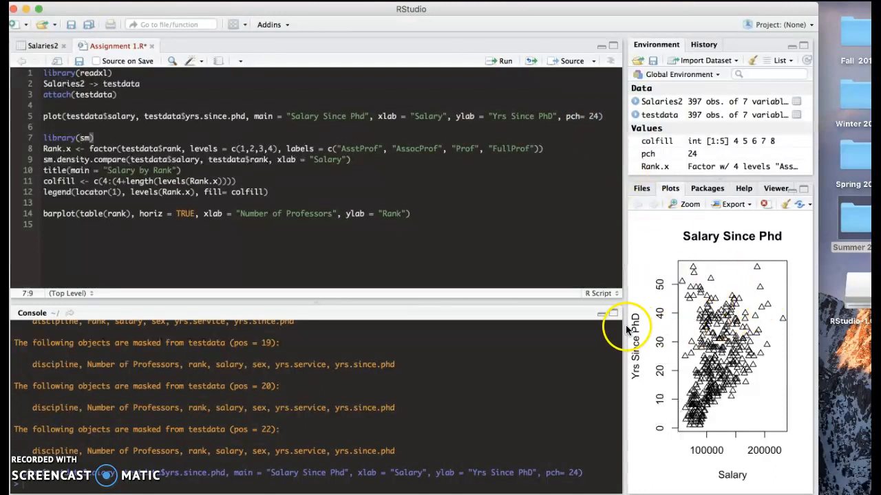
left_click_drag(624, 326, 477, 372)
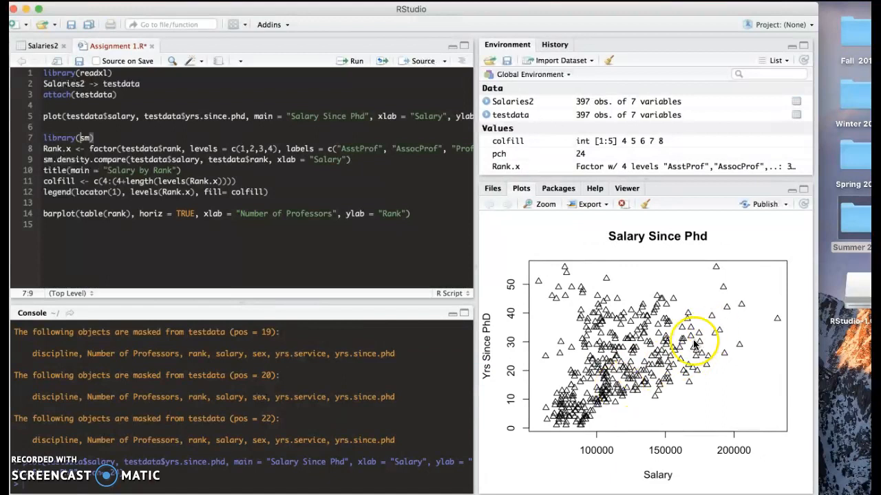
left_click_drag(474, 269, 613, 262)
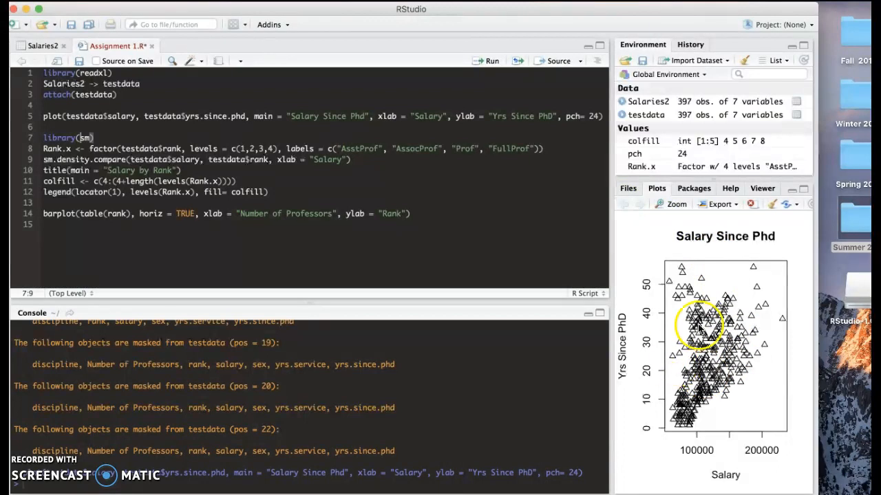
left_click_drag(612, 320, 444, 356)
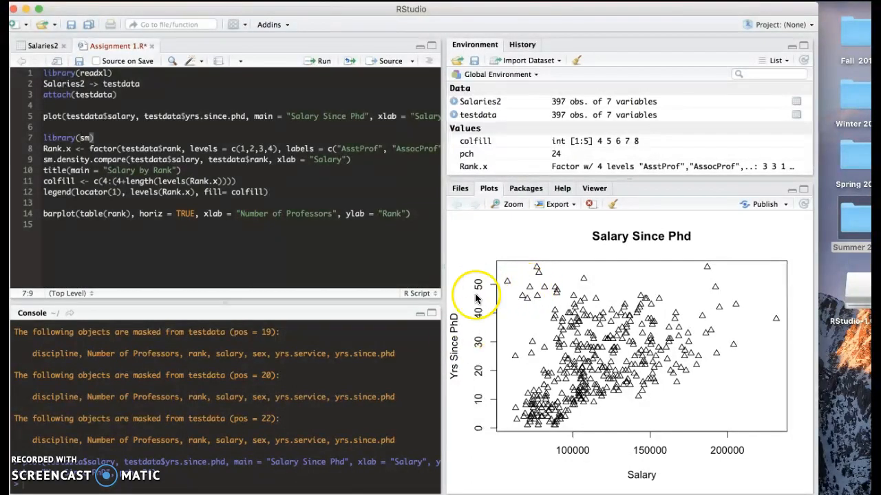
left_click_drag(443, 301, 615, 297)
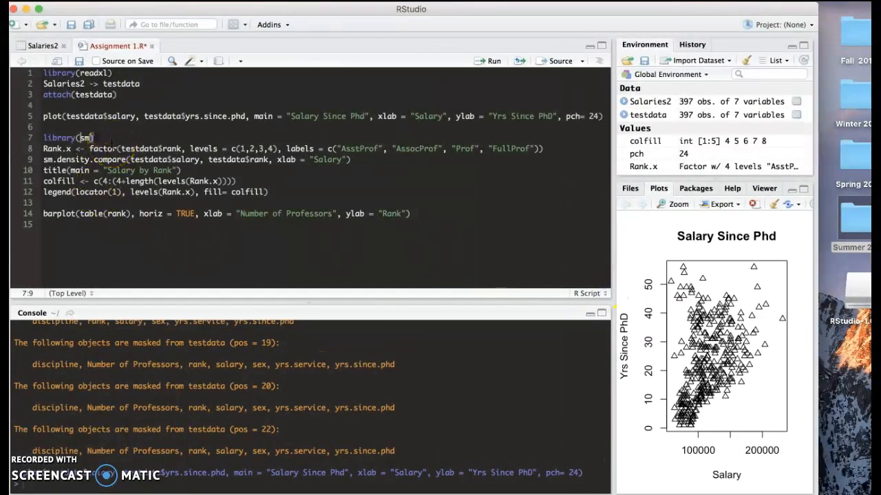
mouse_move(110, 143)
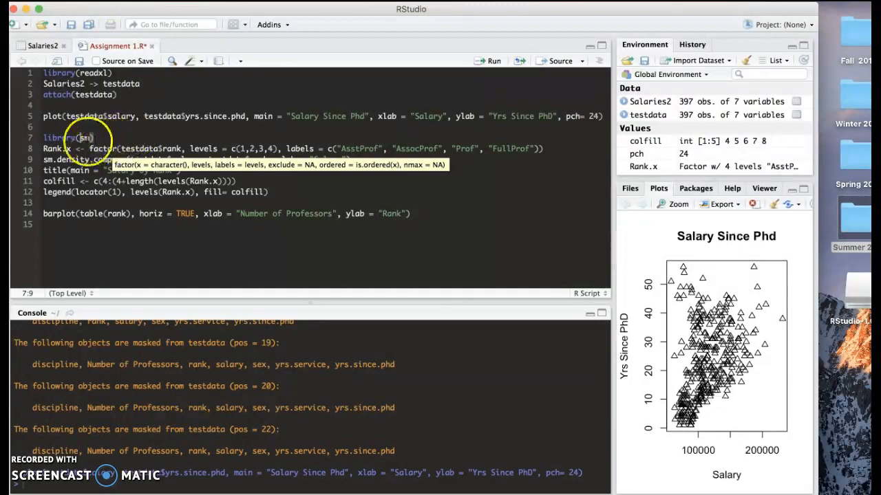
left_click(151, 205)
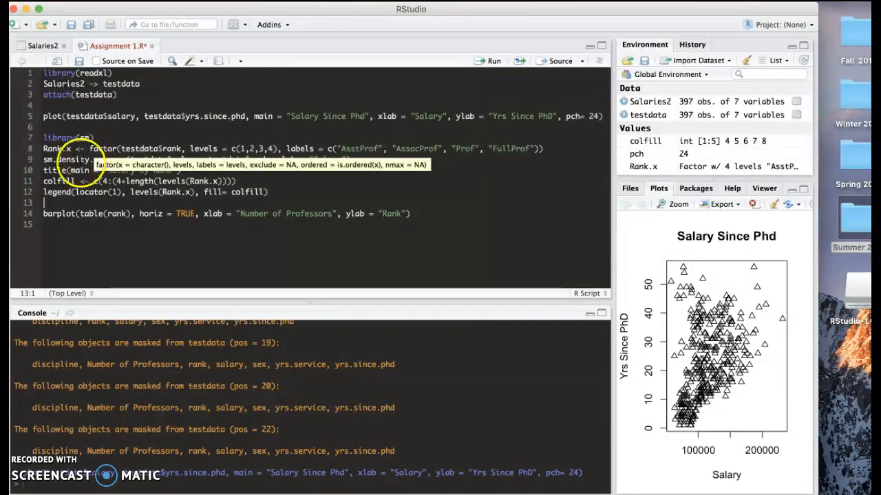
left_click(104, 150)
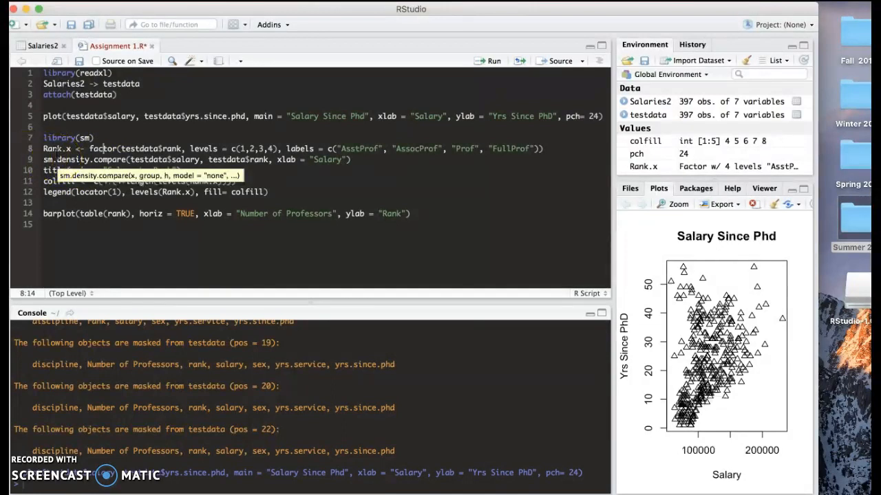
left_click(59, 148)
left_click(76, 160)
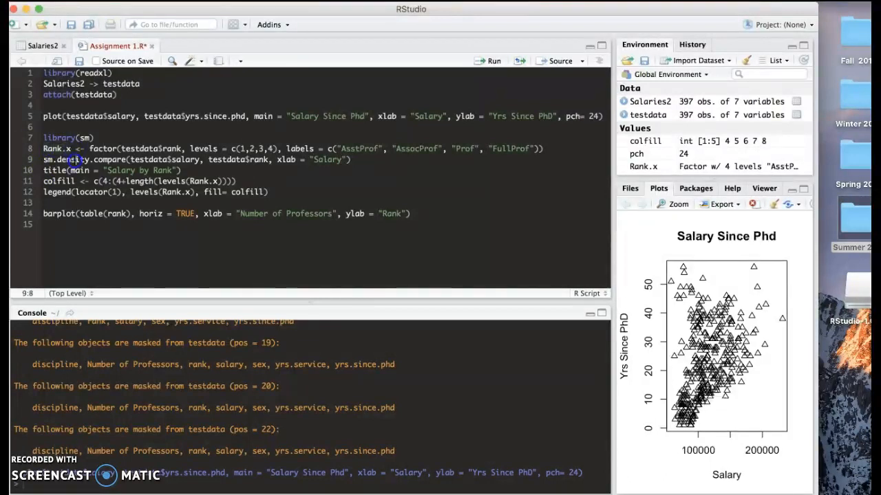
left_click(75, 148)
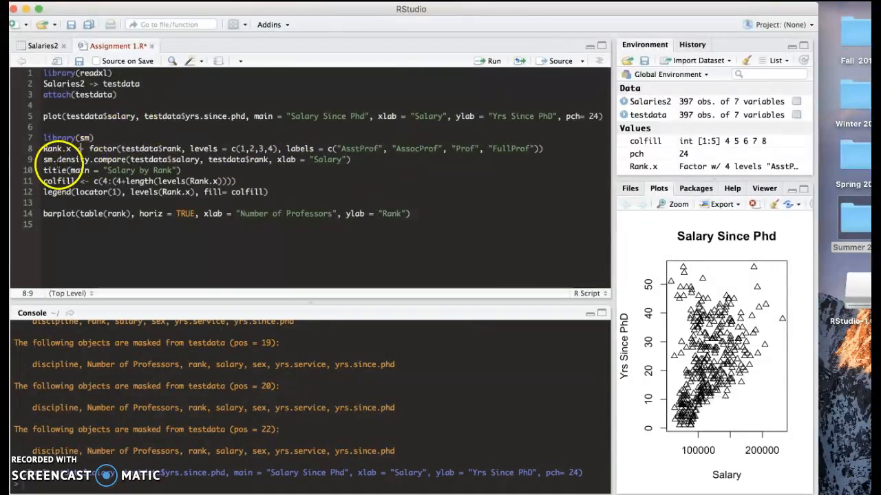
left_click(44, 160)
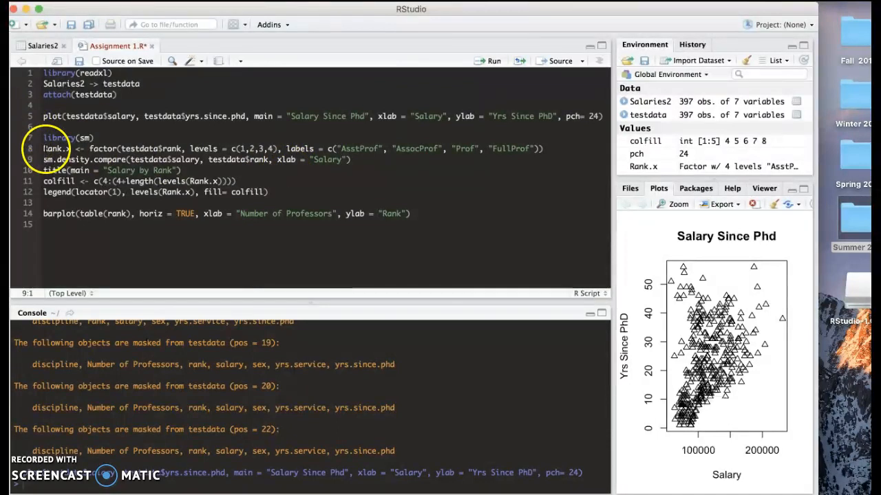
- Run lines 7–12 to draw the four-curve 'Salary by Rank' density plot, enlarging the plots pane
left_click_drag(44, 138, 268, 201)
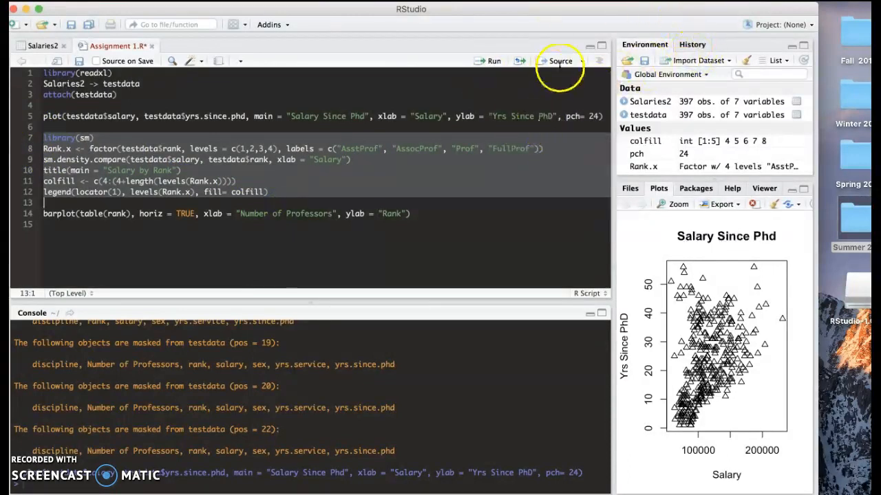
left_click(494, 62)
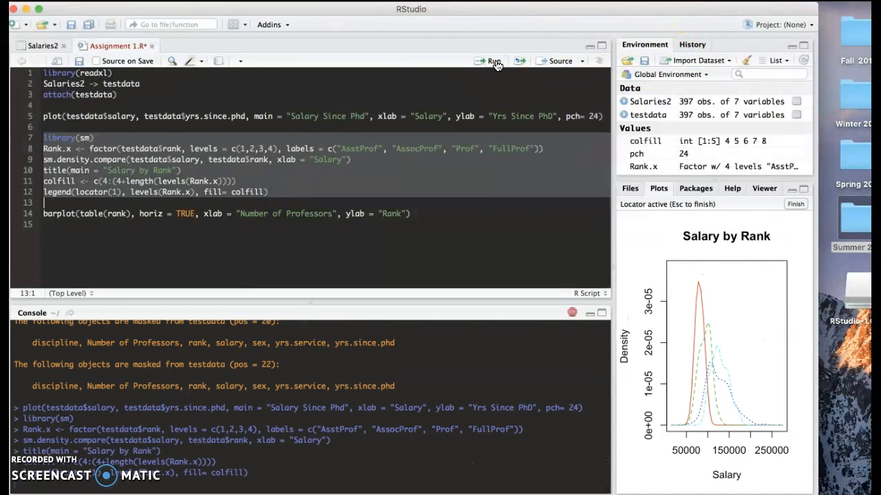
left_click_drag(608, 315, 459, 324)
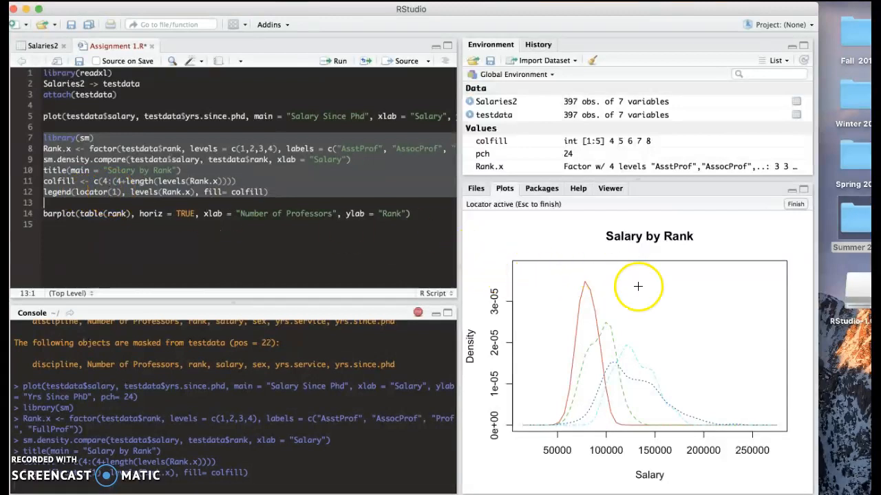
- Place the AsstProf/AssocProf/Prof/FullProf legend at the plot's upper right, then deselect the code
left_click(670, 298)
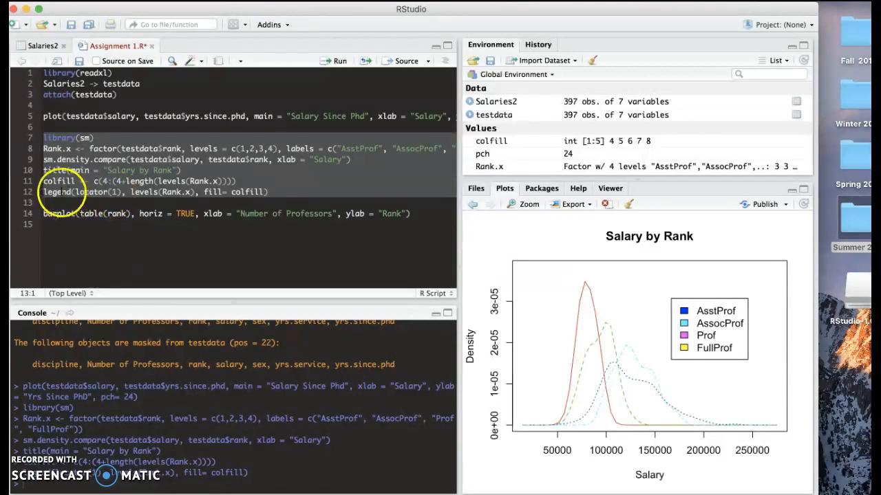
left_click(64, 199)
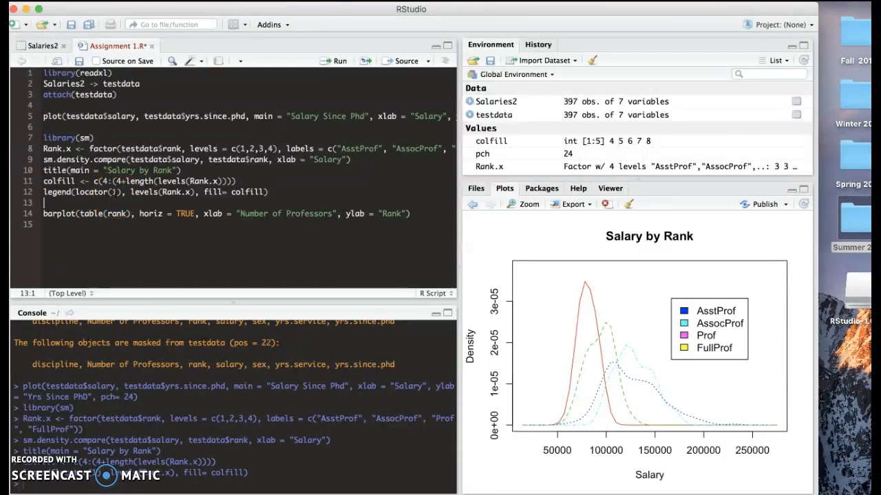
left_click(107, 204)
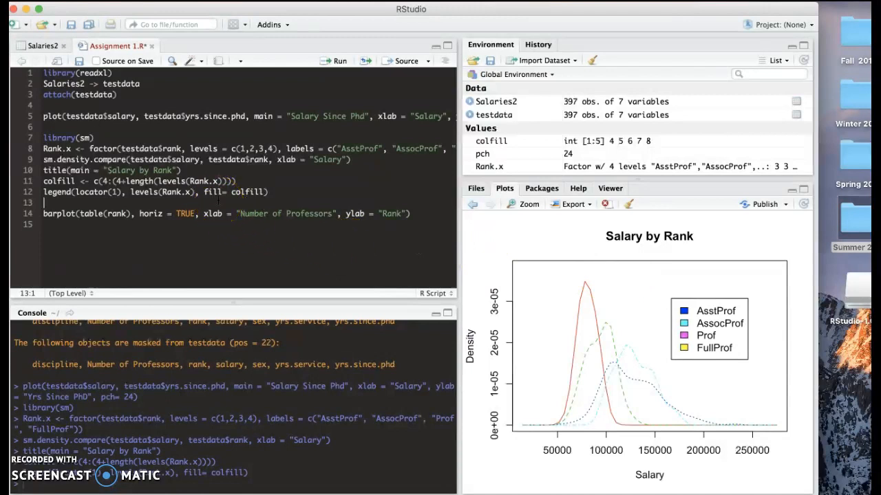
- Move the pane splitter right so the script and console are wider than the density plot
left_click_drag(462, 339, 428, 332)
left_click(459, 341)
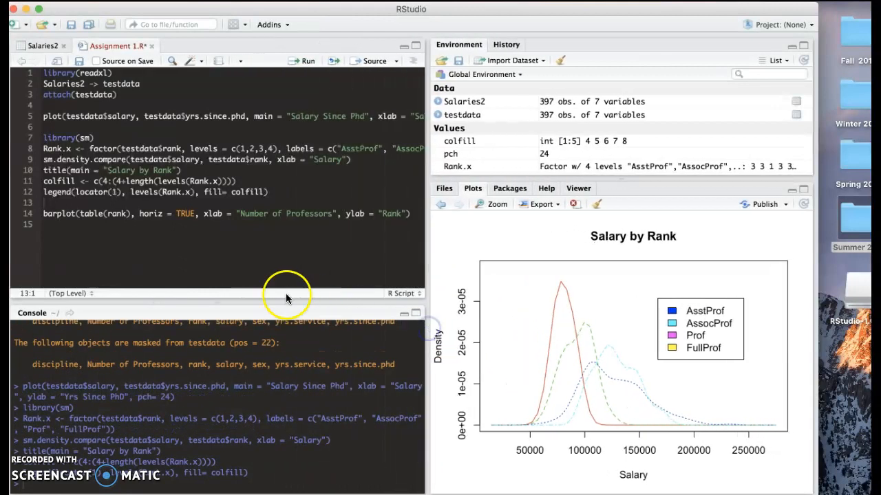
left_click_drag(426, 273, 498, 272)
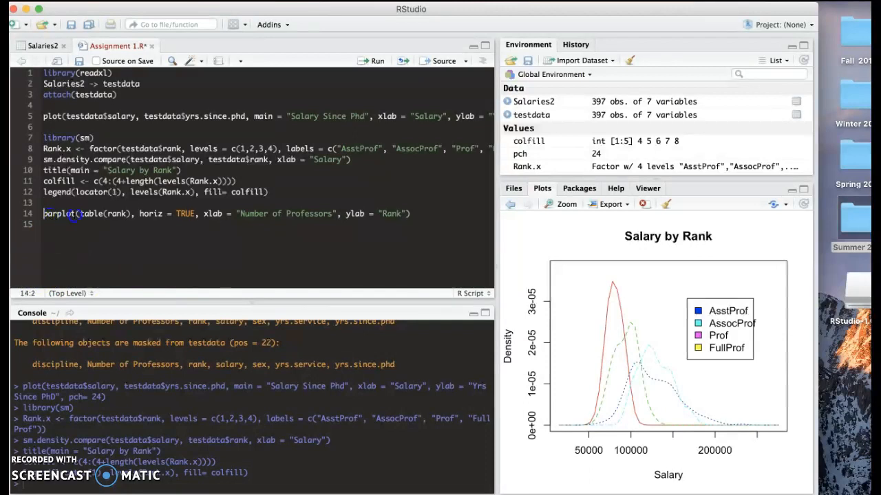
- Run line 14's barplot to chart Number of Professors per rank horizontally
left_click_drag(44, 214, 191, 225)
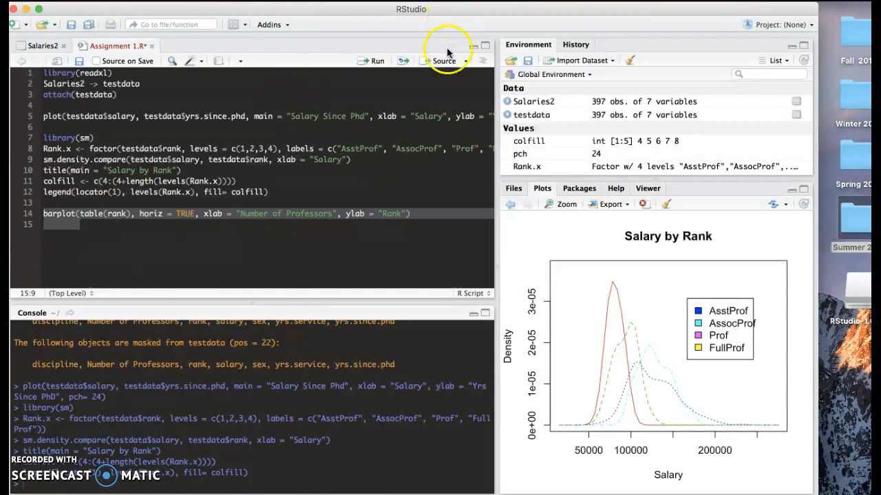
left_click(380, 62)
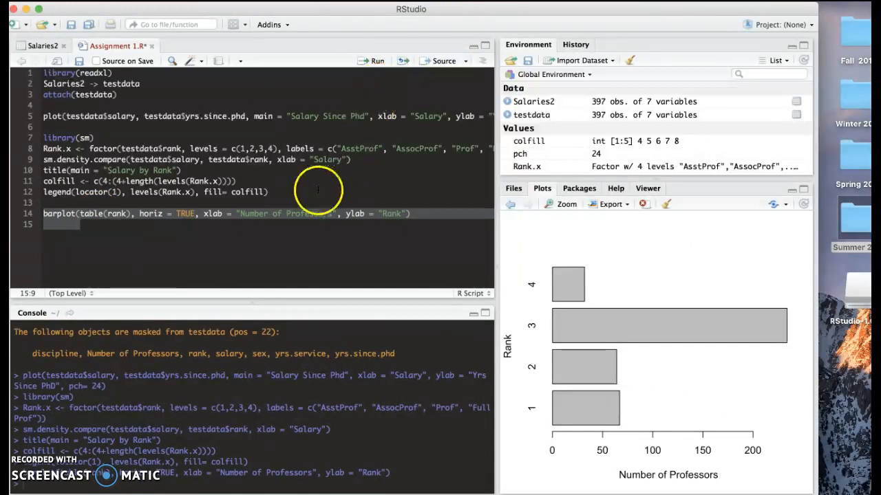
left_click(248, 231)
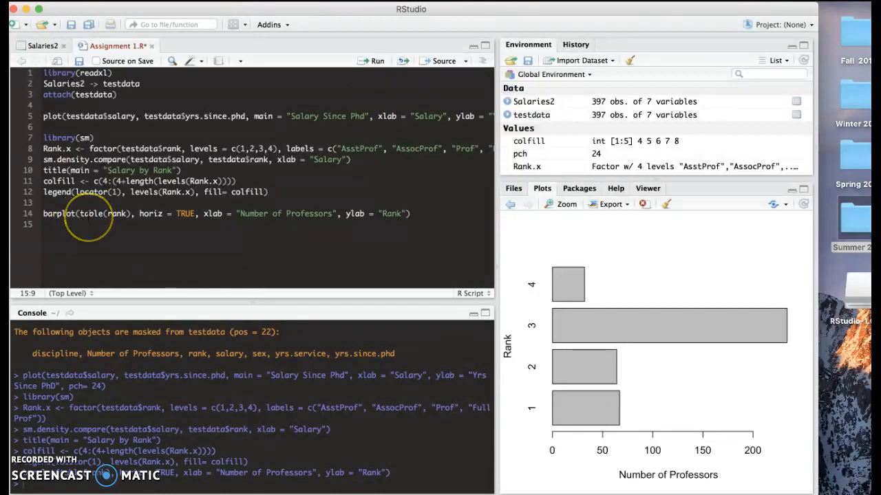
mouse_move(89, 214)
left_click(74, 239)
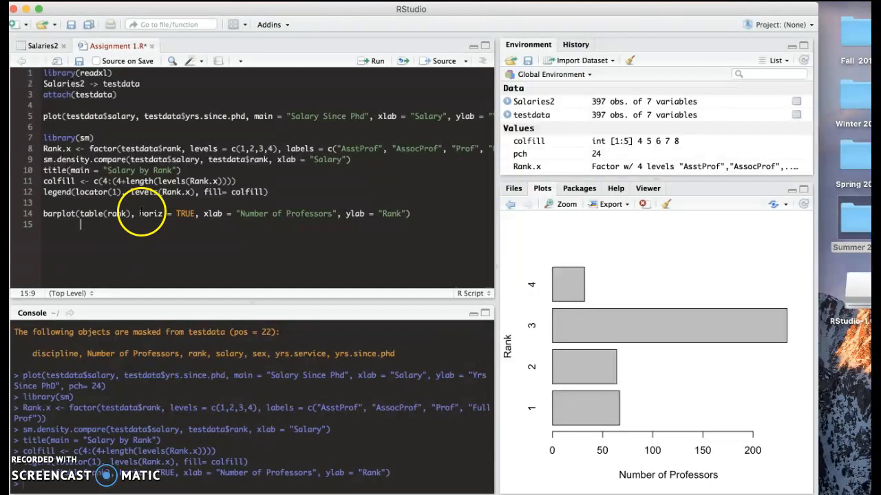
- Highlight horiz = TRUE on line 14, then show the help page for table
left_click_drag(140, 213, 186, 214)
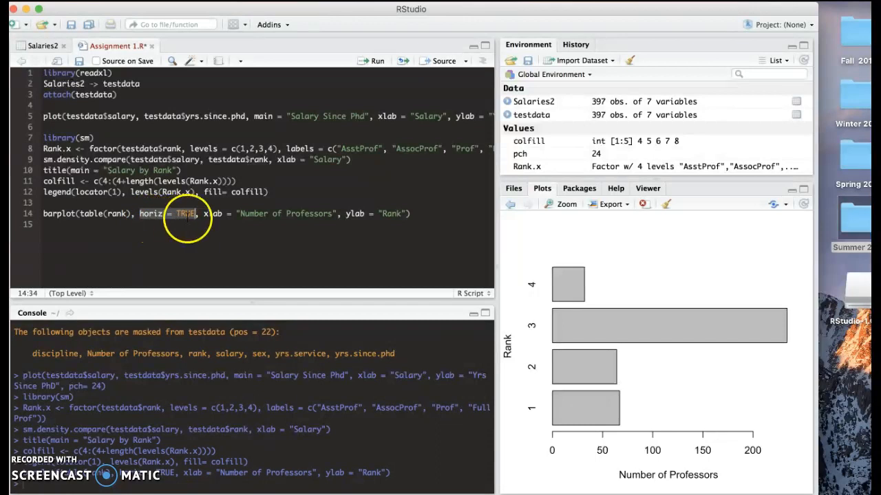
left_click(190, 228)
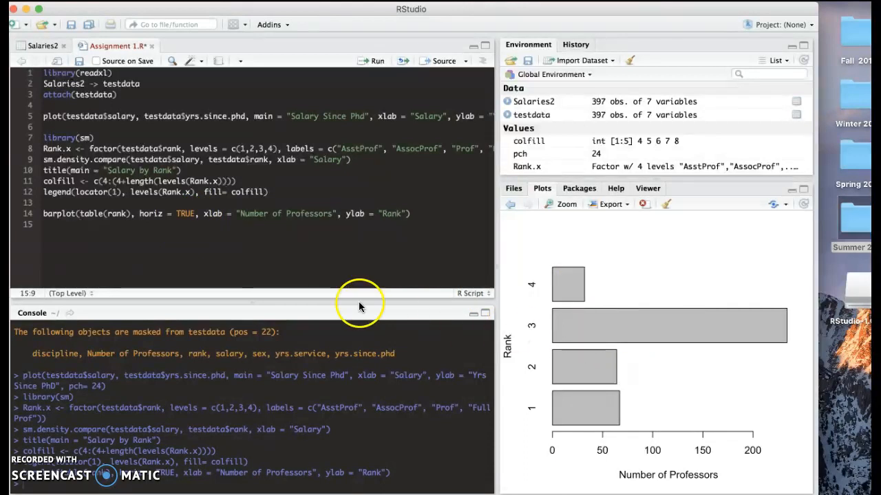
left_click(79, 484)
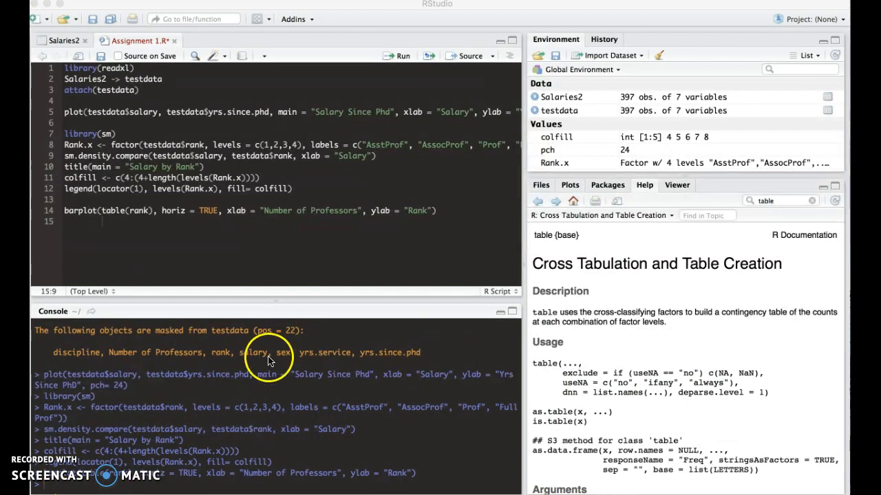
- Switch the lower-right pane from the table Help page back to the professor-count bar chart
left_click(563, 167)
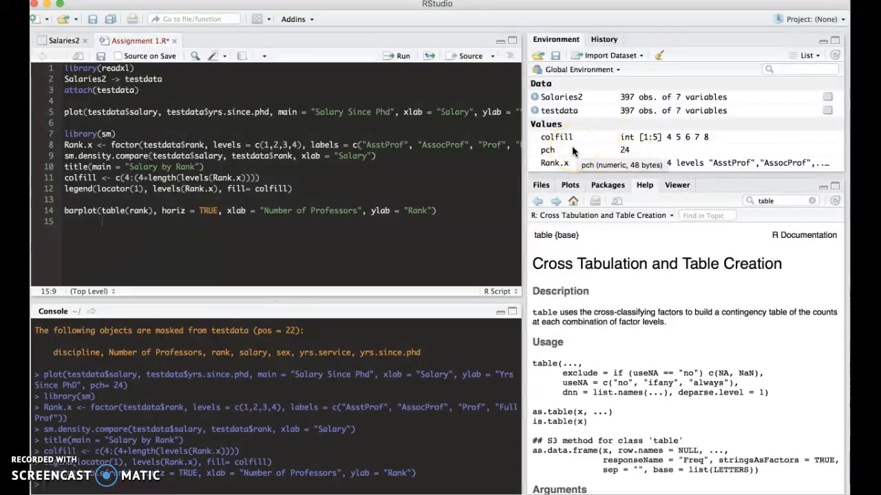
left_click(540, 163)
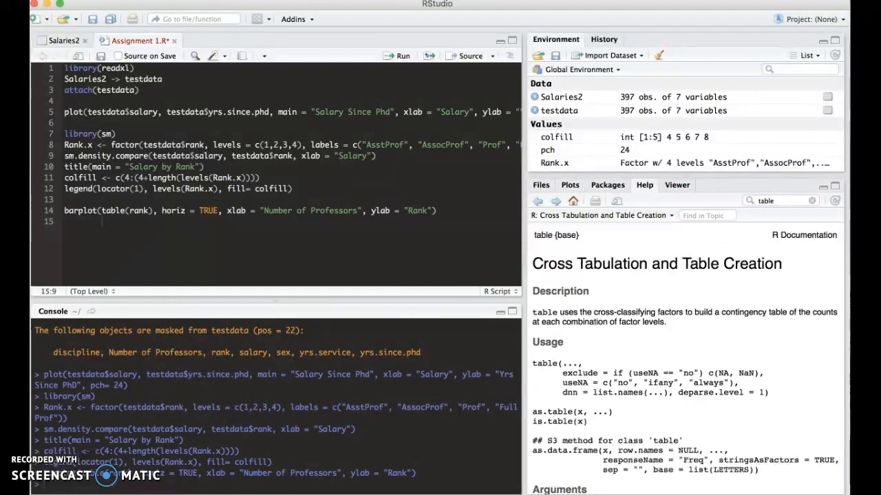
left_click(570, 185)
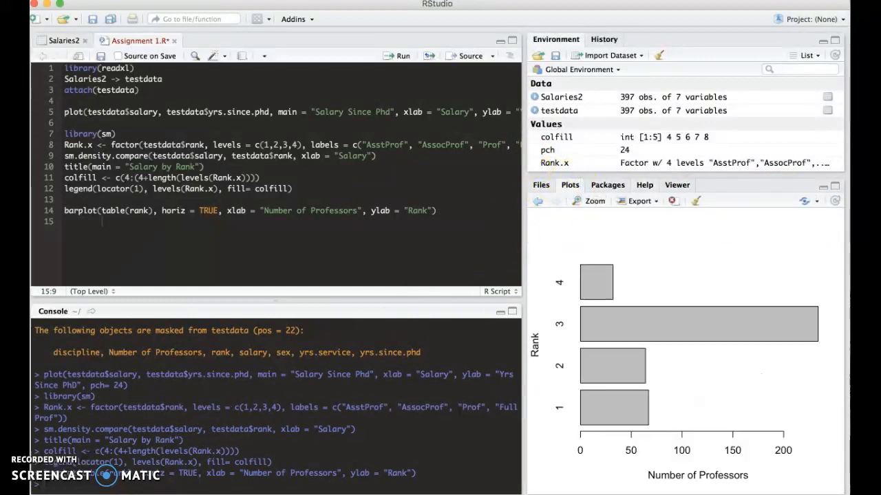